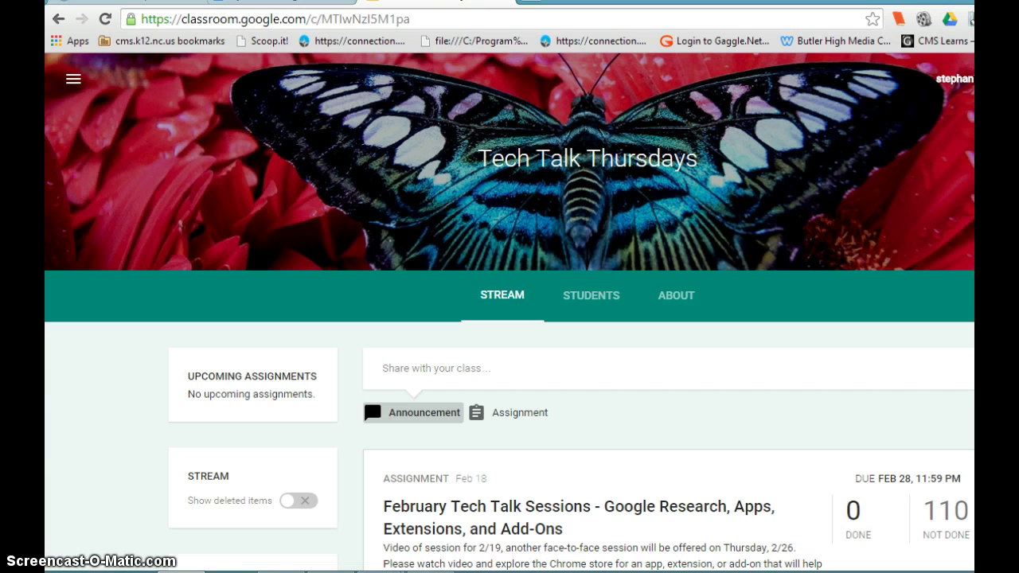
- Scroll the class Stream down to show the February Tech Talk Sessions attachments and the Add comment box
{"action": "scroll", "coordinate": [509, 318], "scroll_direction": "down", "scroll_amount": 3}
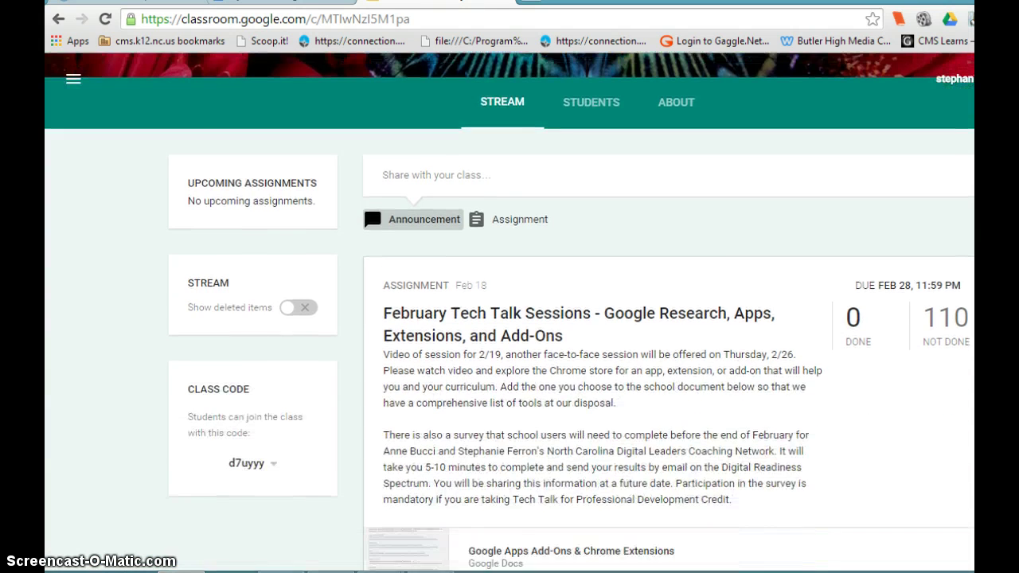
{"action": "scroll", "coordinate": [509, 318], "scroll_direction": "down", "scroll_amount": 1}
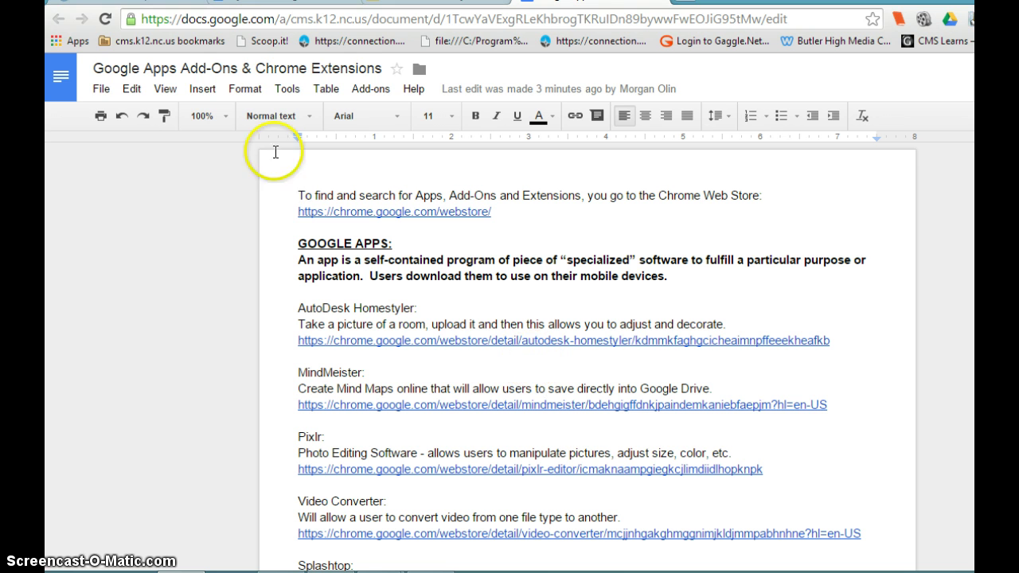
- Open the Apps shortcut on the bookmarks bar to show the installed Chrome apps at chrome://apps
{"action": "left_click", "coordinate": [77, 40]}
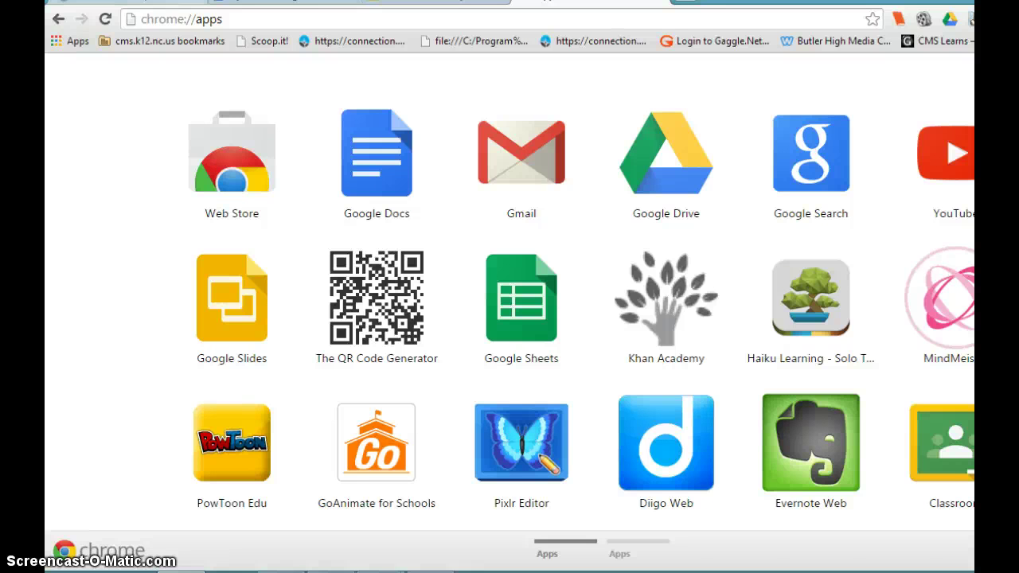
- Return to the Tech Talk Thursdays class and open the Google Apps Add-Ons & Chrome Extensions document
{"action": "left_click", "coordinate": [426, 4]}
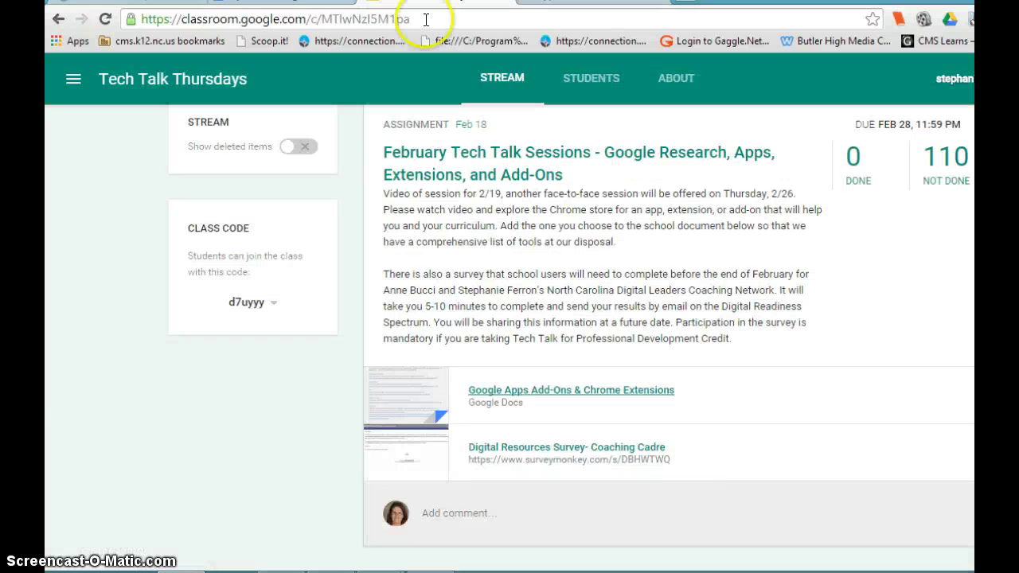
{"action": "left_click", "coordinate": [527, 392]}
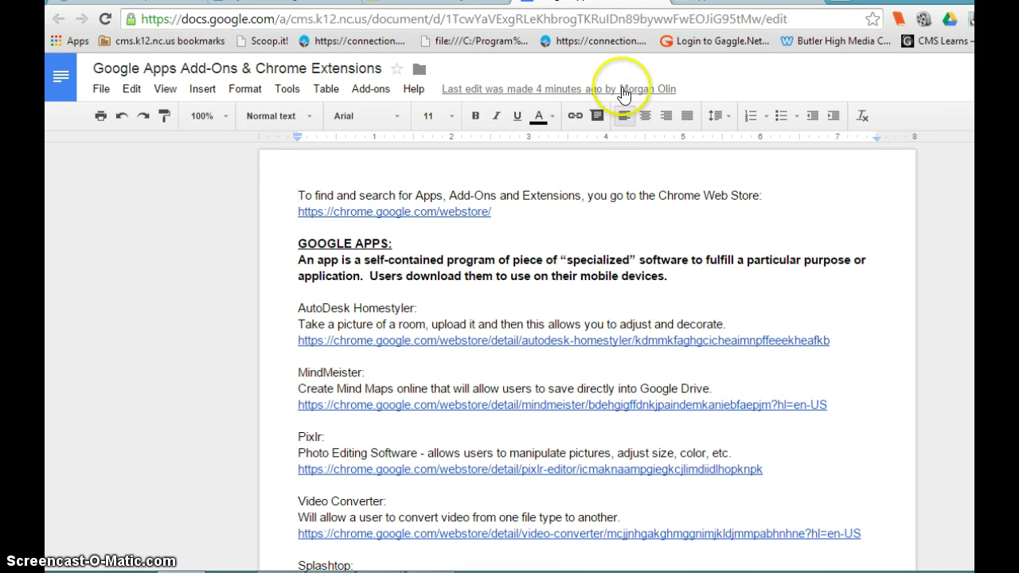
{"action": "left_click", "coordinate": [745, 4]}
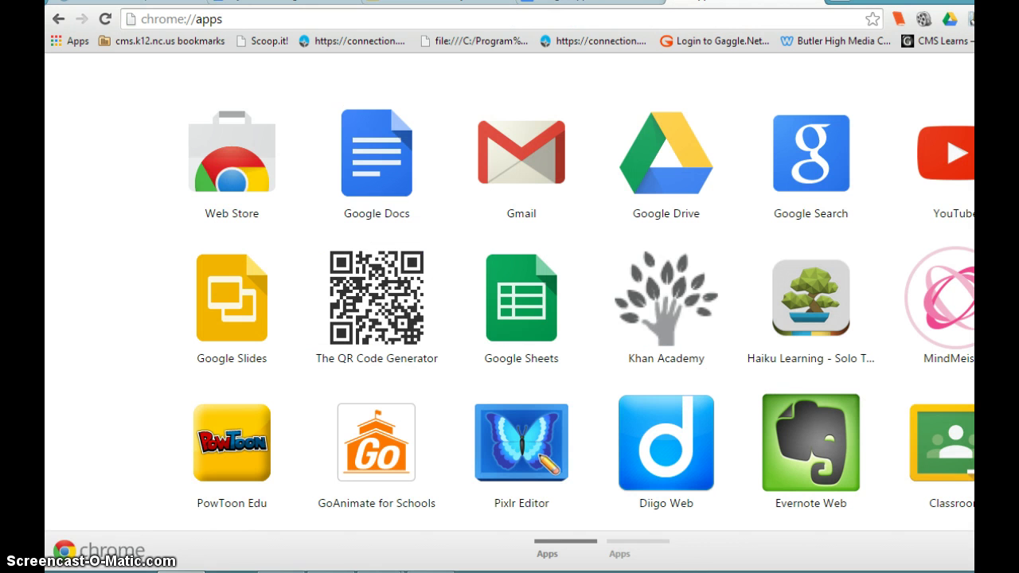
{"action": "left_click", "coordinate": [684, 181]}
{"action": "scroll", "coordinate": [510, 303], "scroll_direction": "down", "scroll_amount": 1}
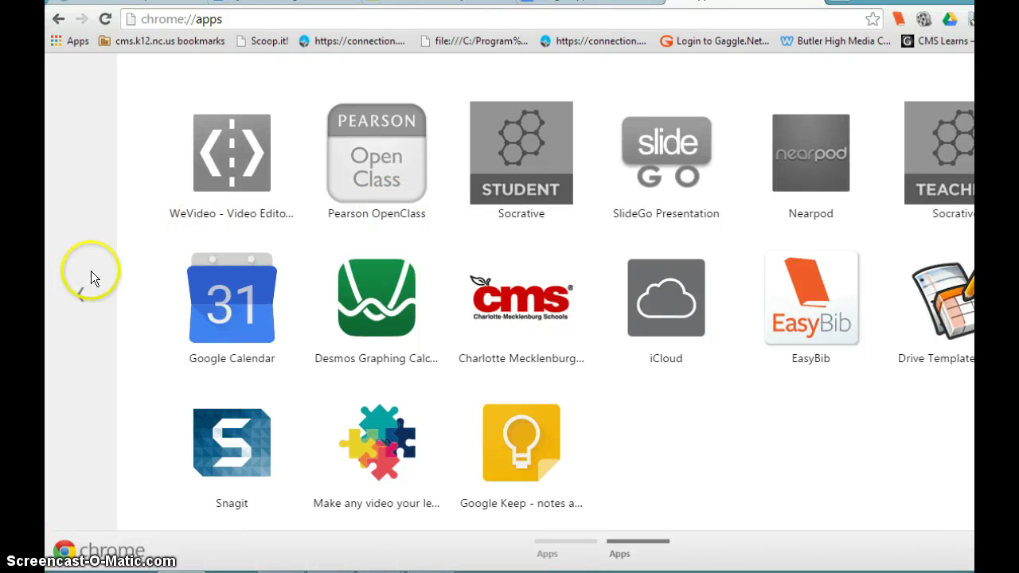
{"action": "left_click", "coordinate": [87, 295]}
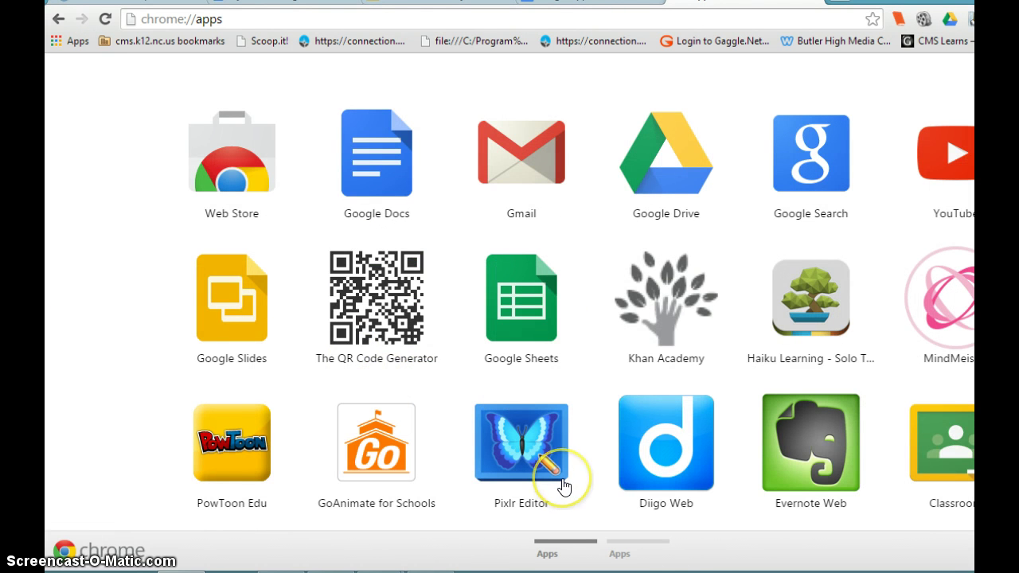
{"action": "left_click", "coordinate": [538, 470]}
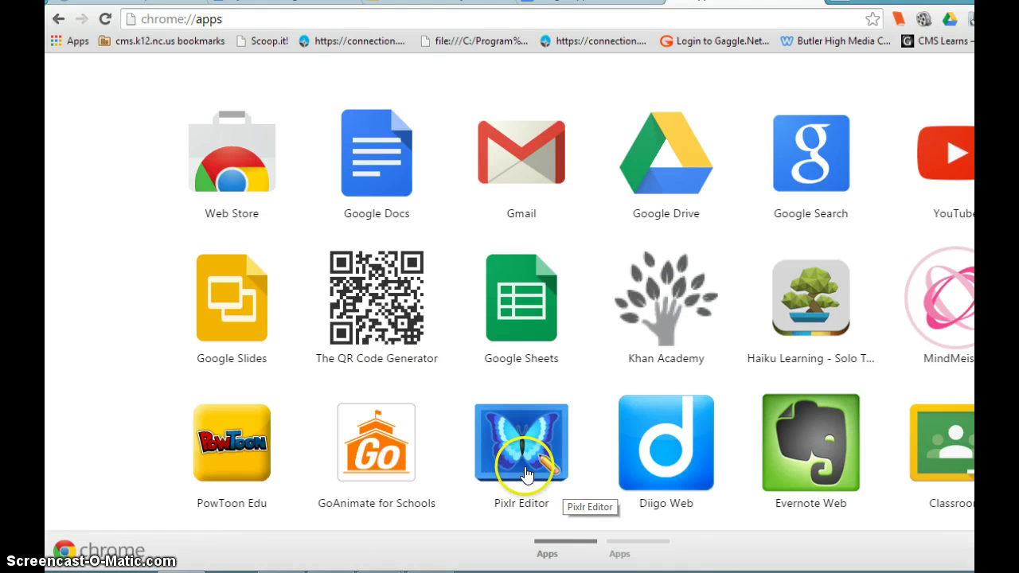
{"action": "left_click", "coordinate": [411, 17]}
{"action": "key", "text": "BackSpace"}
{"action": "type", "text": "www."}
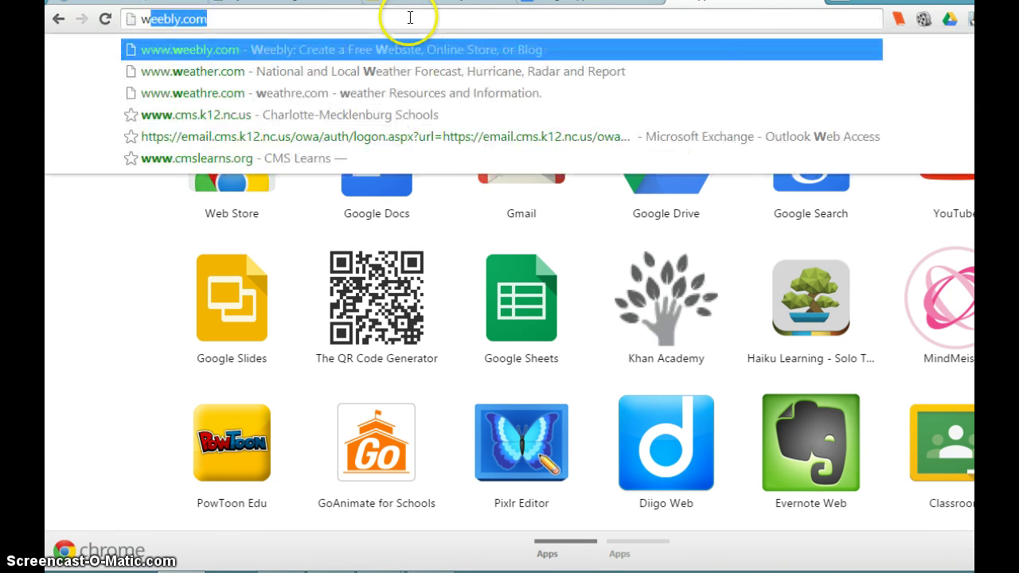
{"action": "type", "text": "pixlr.com"}
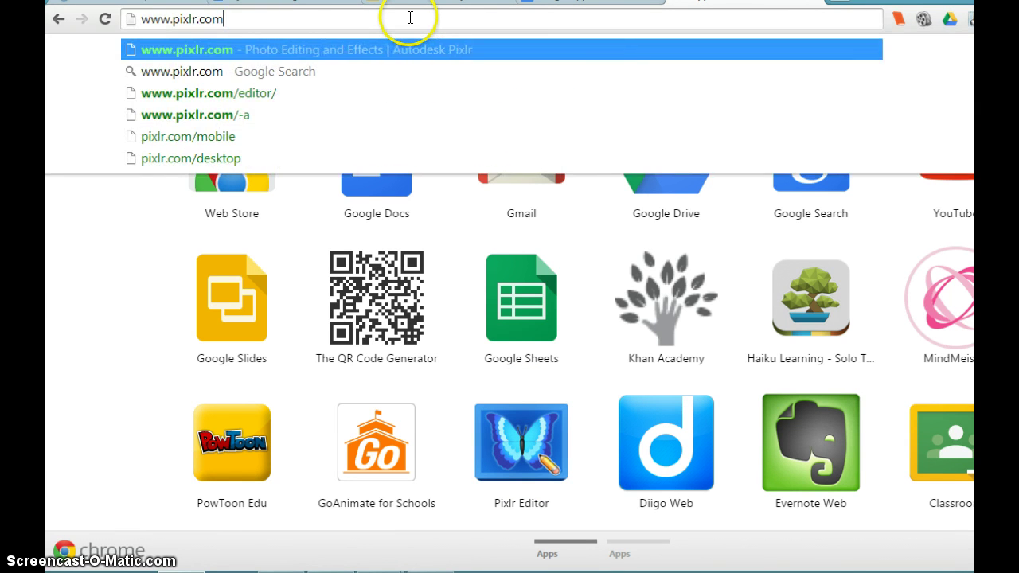
{"action": "key", "text": "Return"}
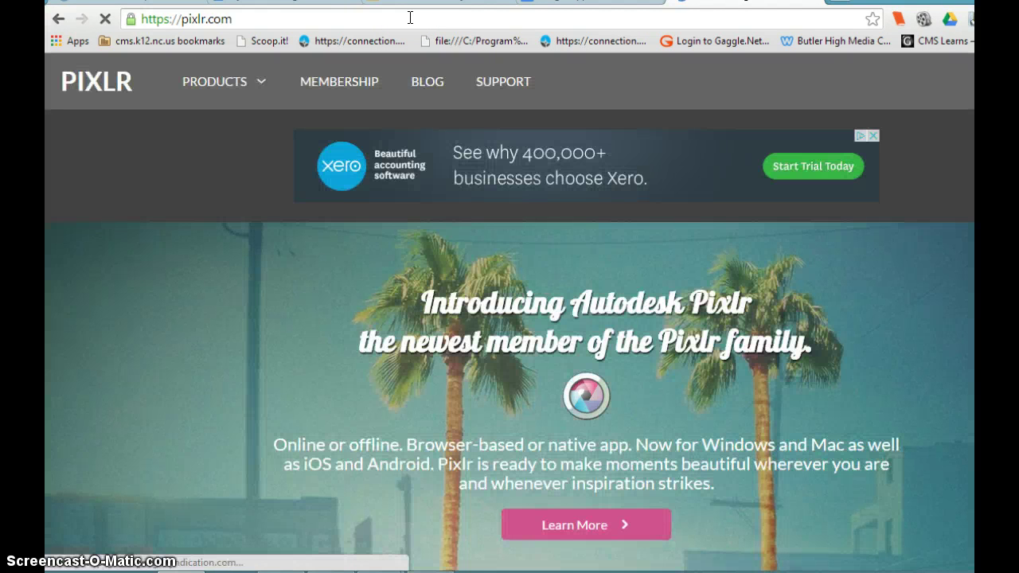
{"action": "key", "text": "Down"}
{"action": "key", "text": "Down"}
{"action": "key", "text": "Down"}
{"action": "key", "text": "Down"}
{"action": "key", "text": "Down"}
{"action": "key", "text": "Down"}
{"action": "key", "text": "Down"}
{"action": "key", "text": "Down"}
{"action": "key", "text": "Down"}
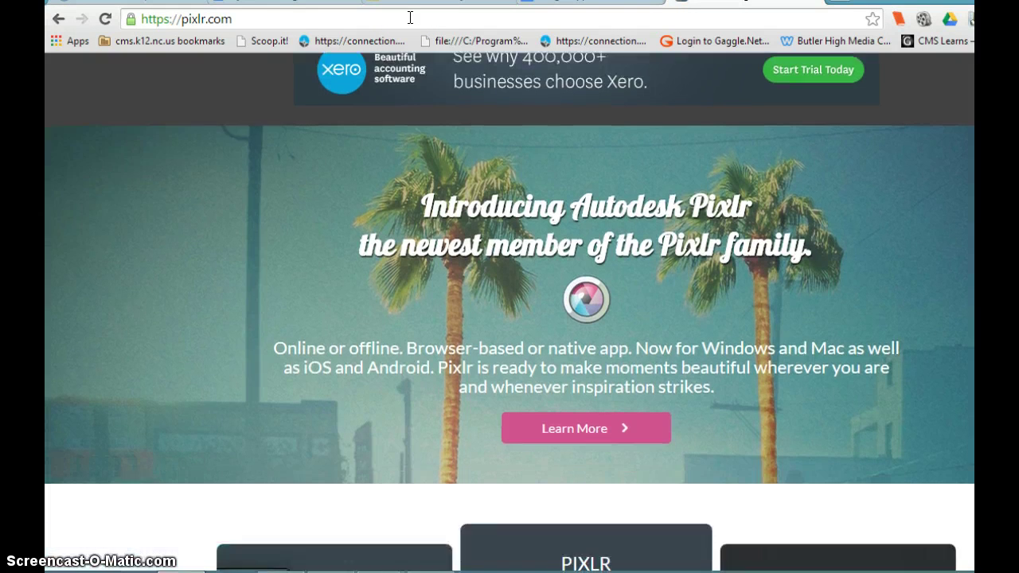
{"action": "key", "text": "Down"}
{"action": "key", "text": "Down"}
{"action": "key", "text": "Down"}
{"action": "key", "text": "Down"}
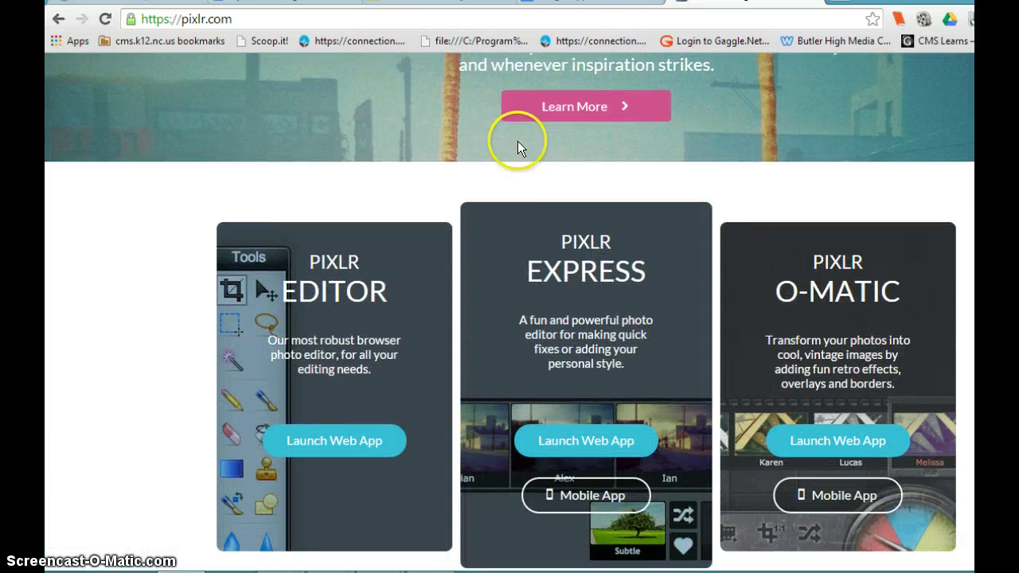
{"action": "left_click", "coordinate": [297, 445]}
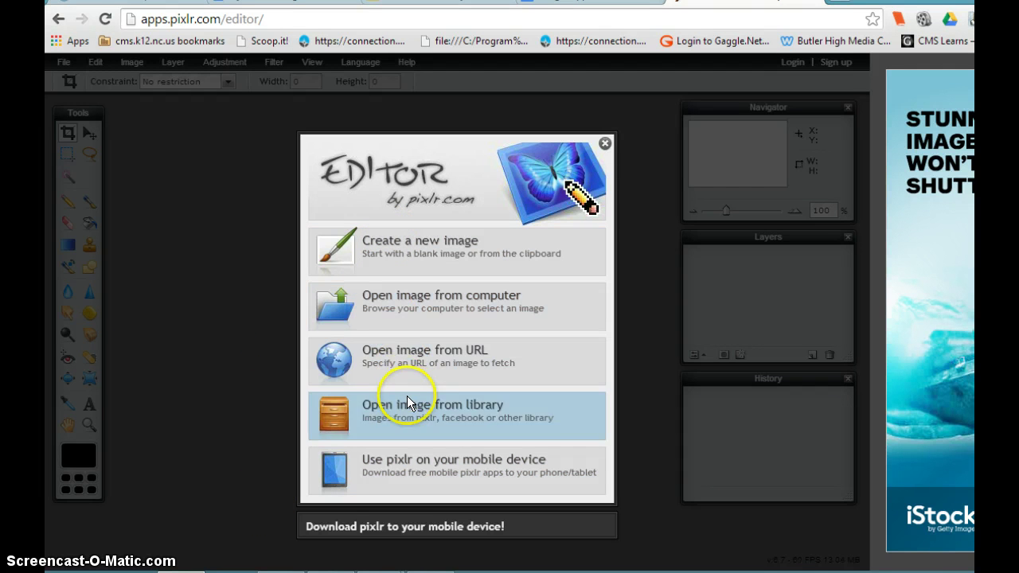
- Open the coach sneaker photo from the computer's Pictures folder
{"action": "left_click", "coordinate": [410, 307]}
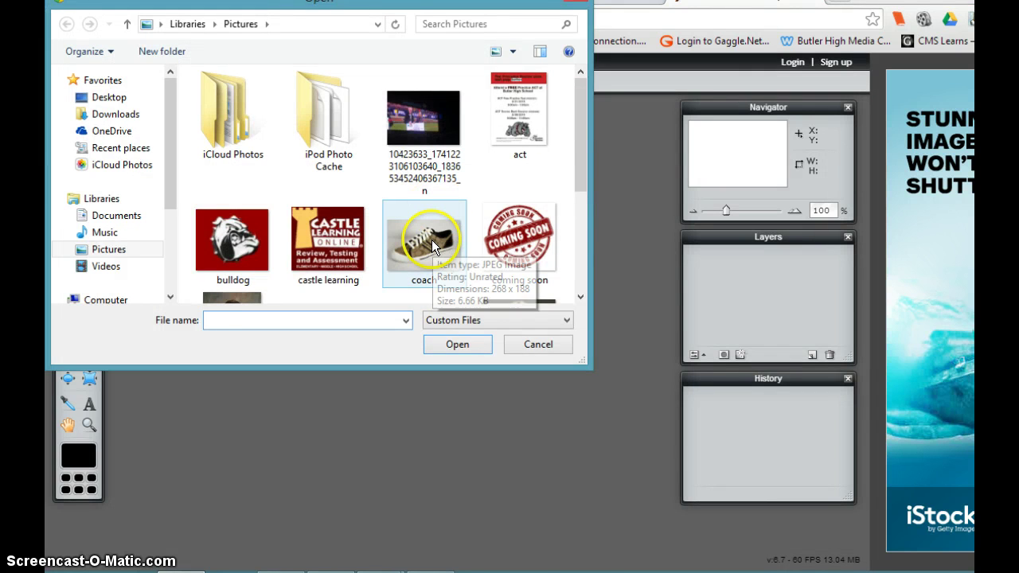
{"action": "double_click", "coordinate": [432, 240]}
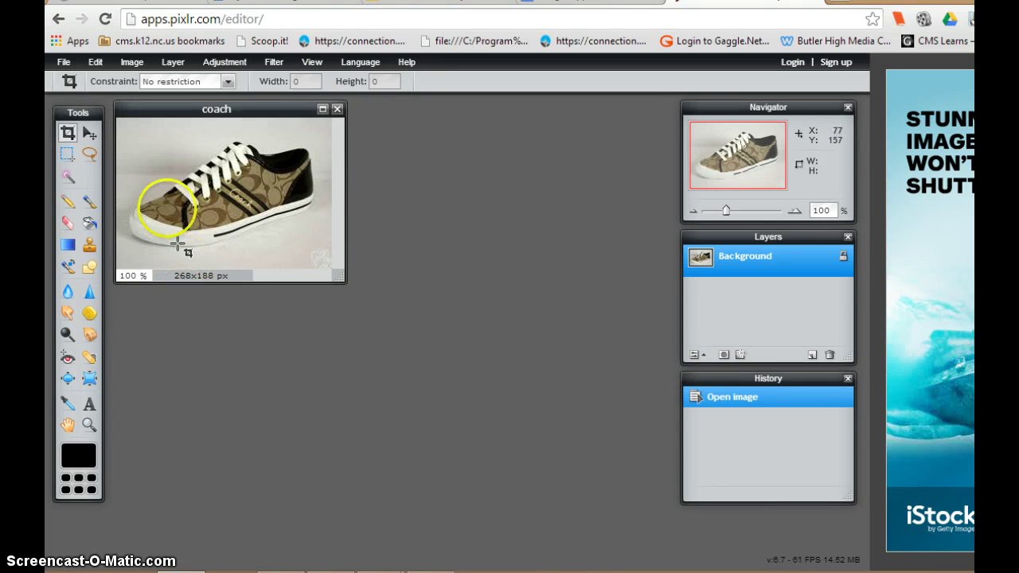
- Open Image > Image size to view the coach photo's 268 x 188 pixel dimensions
{"action": "left_click", "coordinate": [130, 66]}
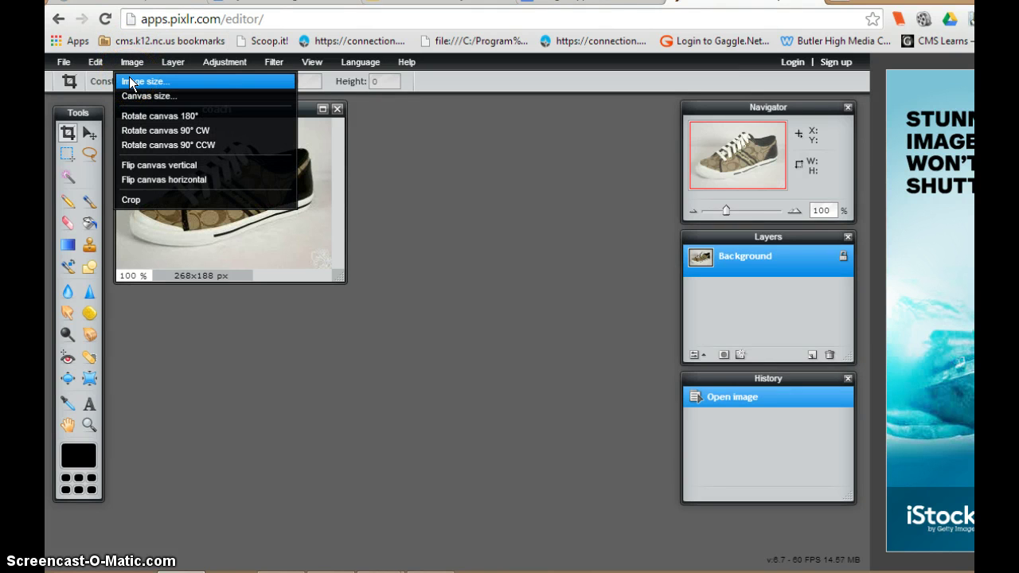
{"action": "left_click", "coordinate": [132, 82]}
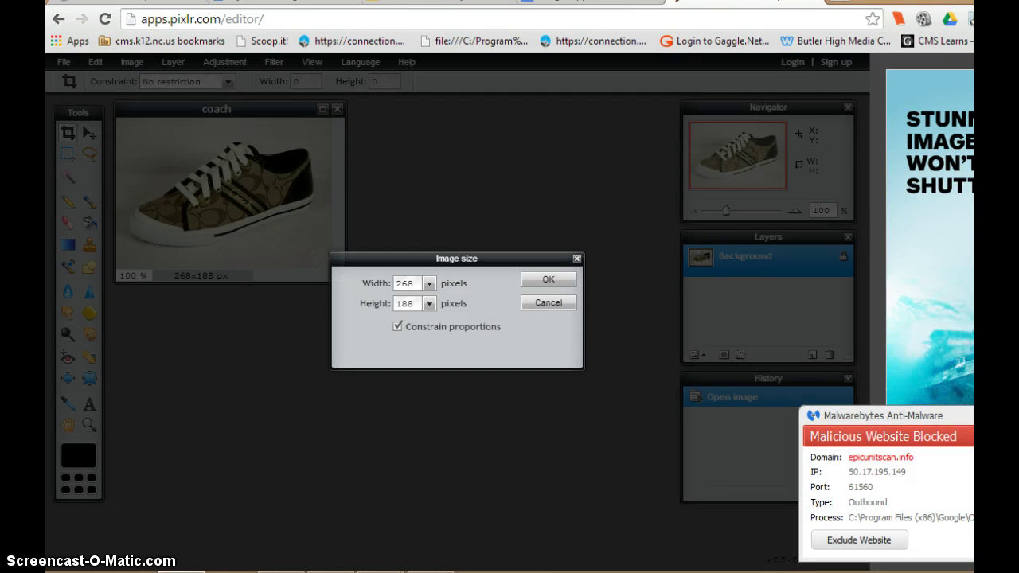
- Cancel Image size, raise the photo's brightness to 37, then return to the Google Docs document
{"action": "left_click", "coordinate": [528, 301]}
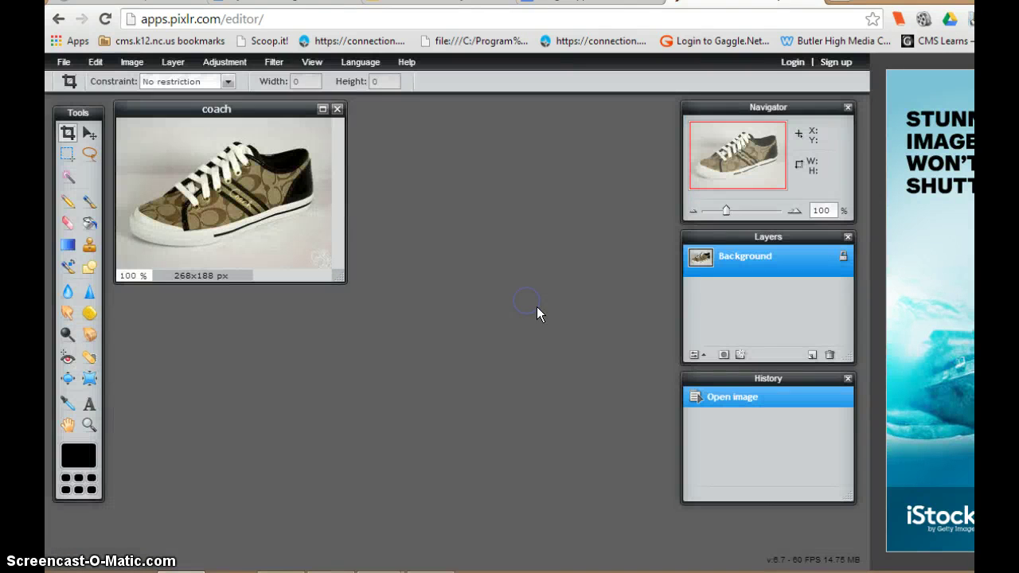
{"action": "left_click", "coordinate": [230, 67]}
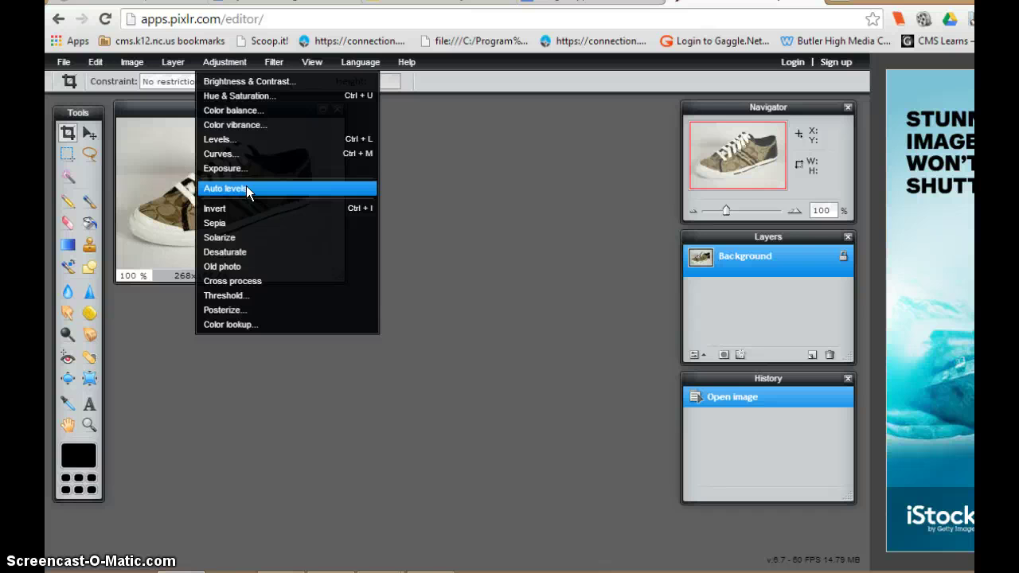
{"action": "left_click", "coordinate": [253, 82]}
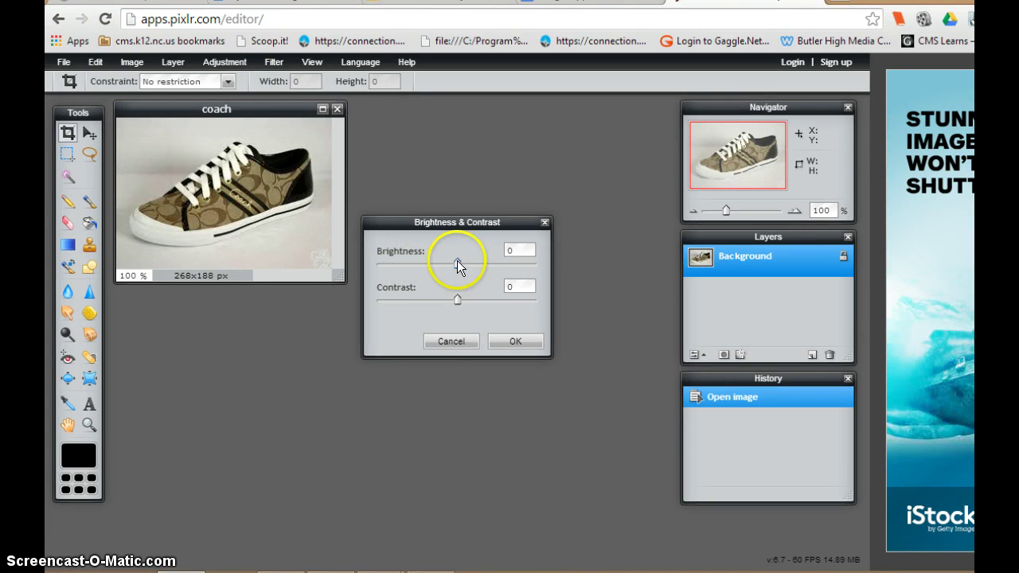
{"action": "mouse_move", "coordinate": [458, 262]}
{"action": "left_mouse_down"}
{"action": "mouse_move", "coordinate": [489, 263]}
{"action": "mouse_move", "coordinate": [467, 269]}
{"action": "left_mouse_up"}
{"action": "left_click", "coordinate": [499, 341]}
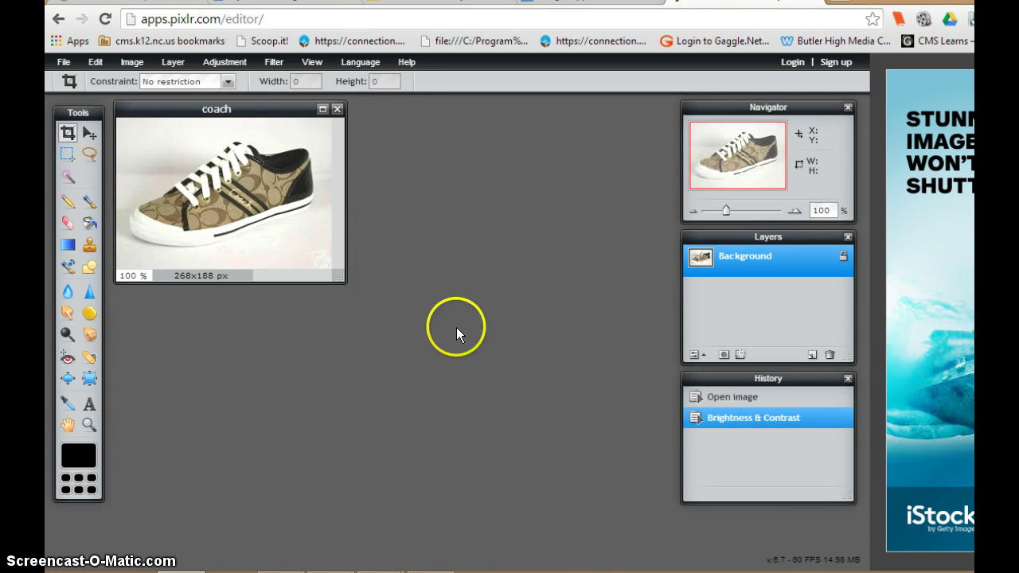
{"action": "left_click", "coordinate": [63, 61]}
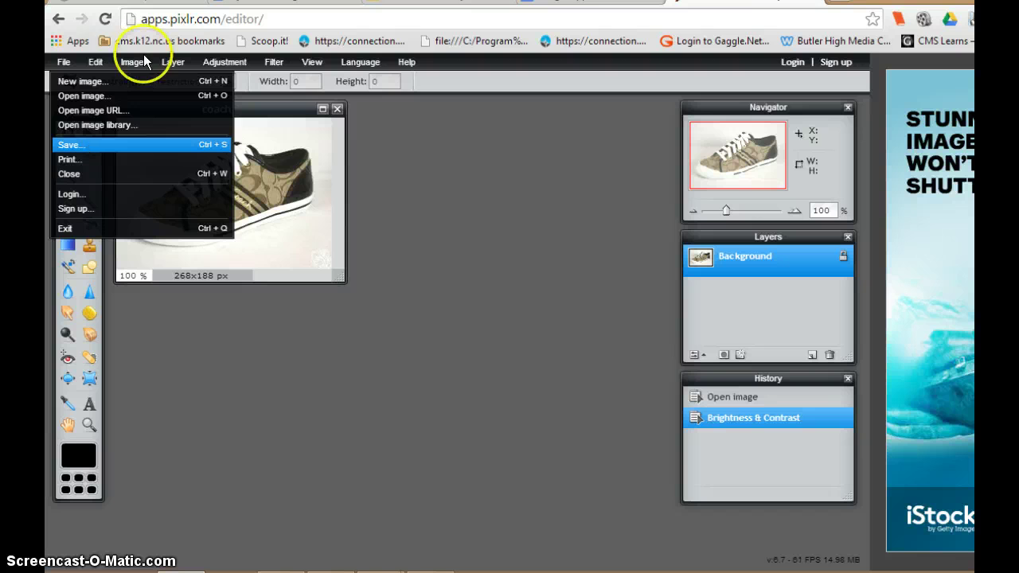
{"action": "left_click", "coordinate": [590, 2]}
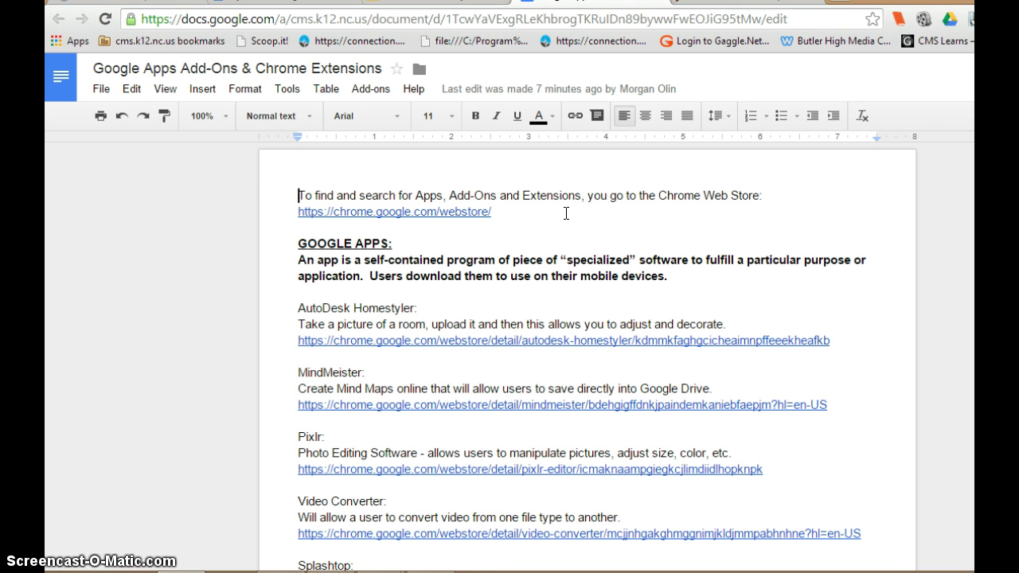
{"action": "left_click", "coordinate": [448, 293]}
{"action": "key", "text": "Down"}
{"action": "key", "text": "Down"}
{"action": "key", "text": "Down"}
{"action": "key", "text": "Down"}
{"action": "key", "text": "Down"}
{"action": "key", "text": "Down"}
{"action": "key", "text": "Down"}
{"action": "key", "text": "Down"}
{"action": "key", "text": "Down"}
{"action": "key", "text": "Down"}
{"action": "key", "text": "Down"}
{"action": "key", "text": "Down"}
{"action": "key", "text": "Down"}
{"action": "key", "text": "Down"}
{"action": "key", "text": "Down"}
{"action": "key", "text": "Down"}
{"action": "key", "text": "Down"}
{"action": "key", "text": "Down"}
{"action": "key", "text": "Down"}
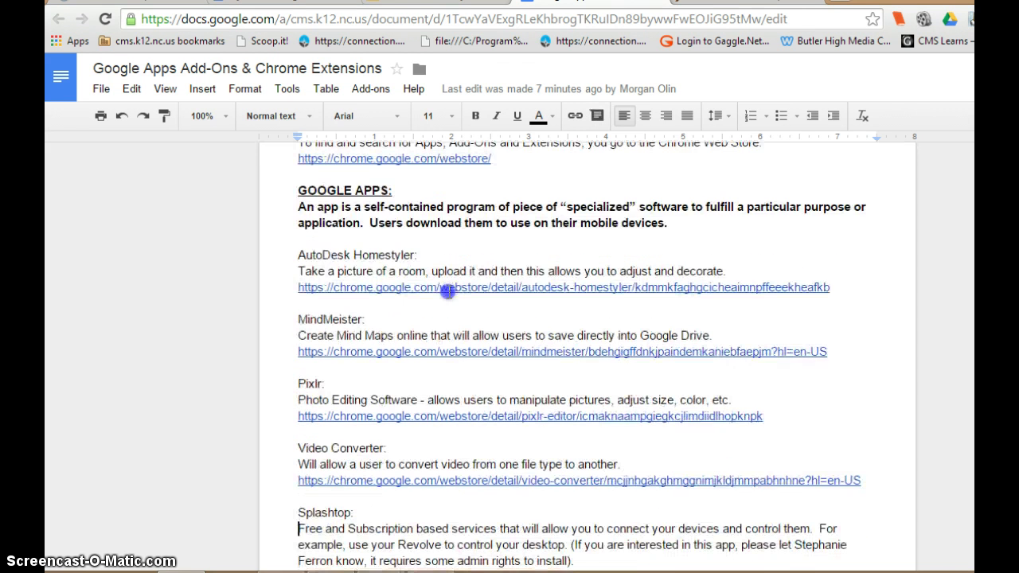
{"action": "key", "text": "Down"}
{"action": "key", "text": "Down"}
{"action": "key", "text": "Down"}
{"action": "key", "text": "Down"}
{"action": "key", "text": "Down"}
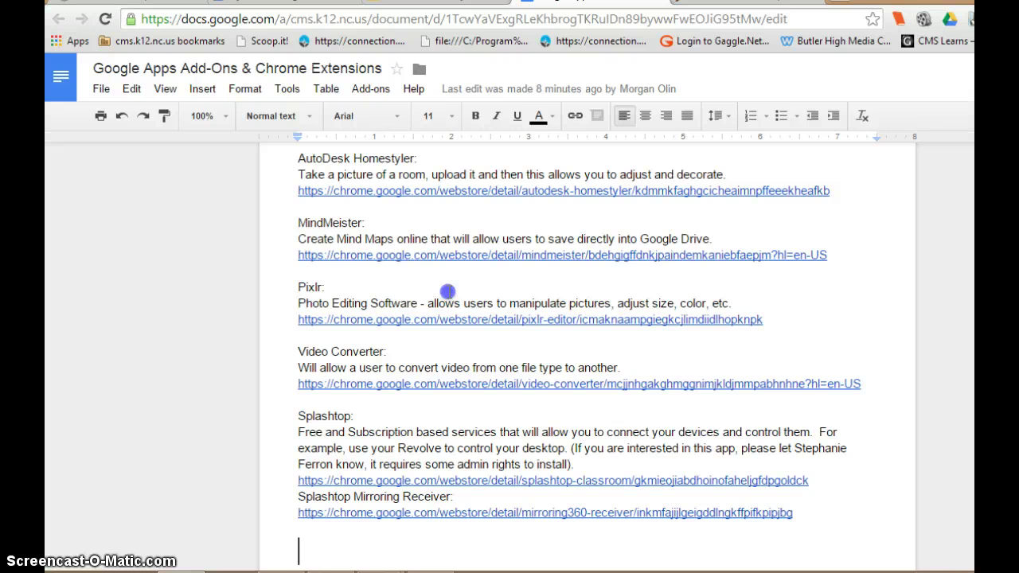
{"action": "left_click", "coordinate": [452, 532]}
{"action": "mouse_move", "coordinate": [430, 571]}
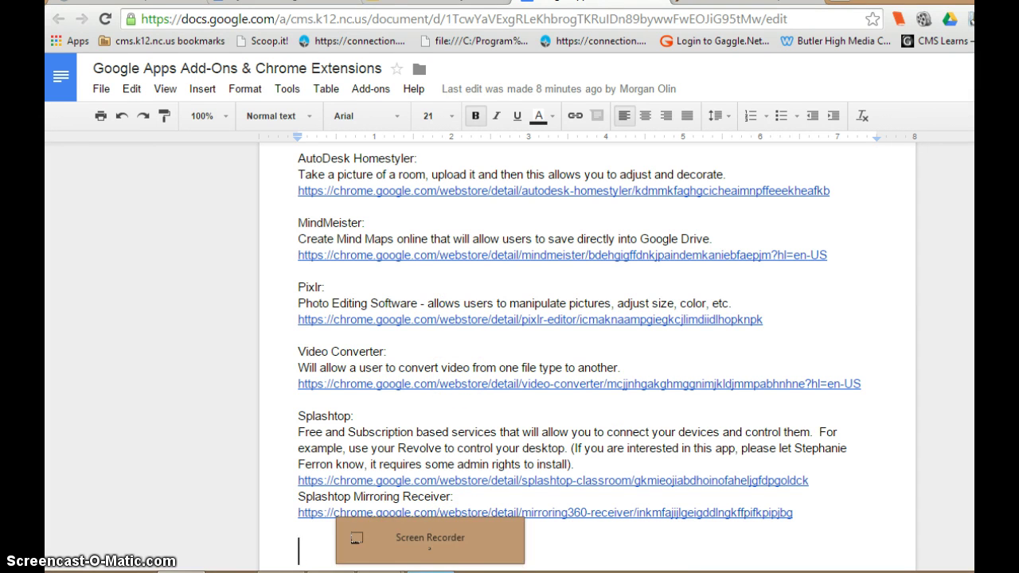